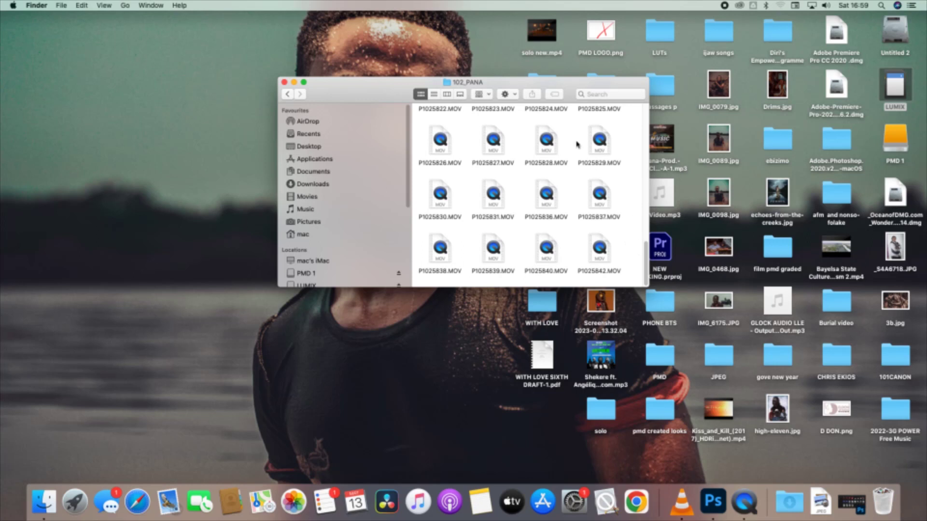
Close the 102_PANA window, then make a new desktop folder named 'adobe class'
click(284, 82)
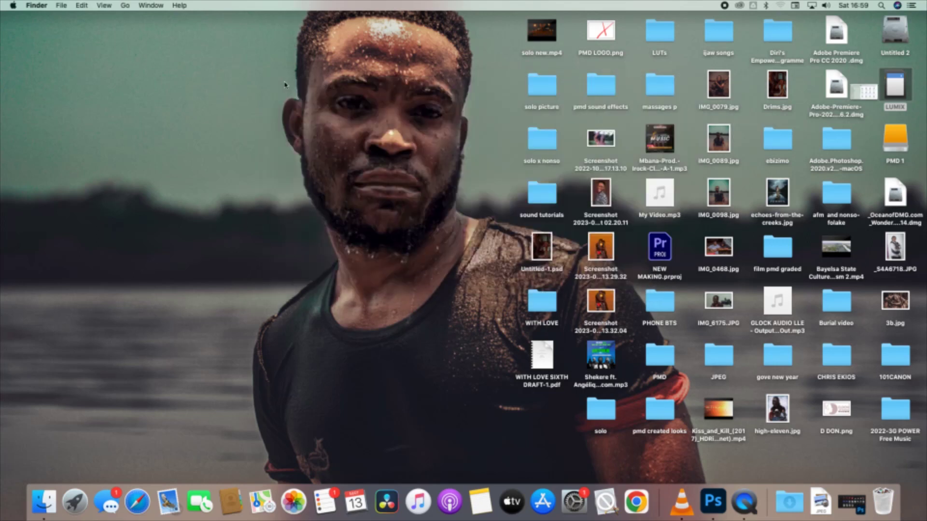
right_click(199, 132)
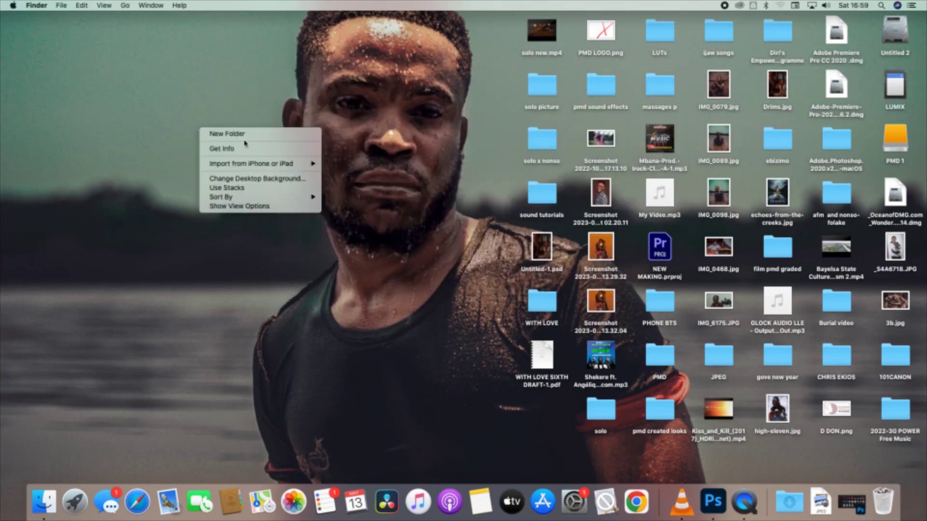
click(217, 137)
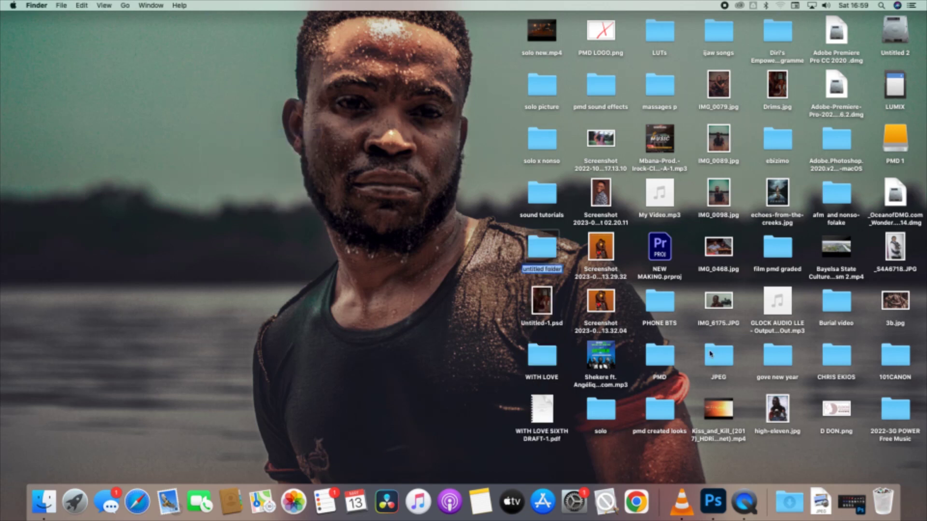
key(BackSpace)
text(adobe class)
key(Return)
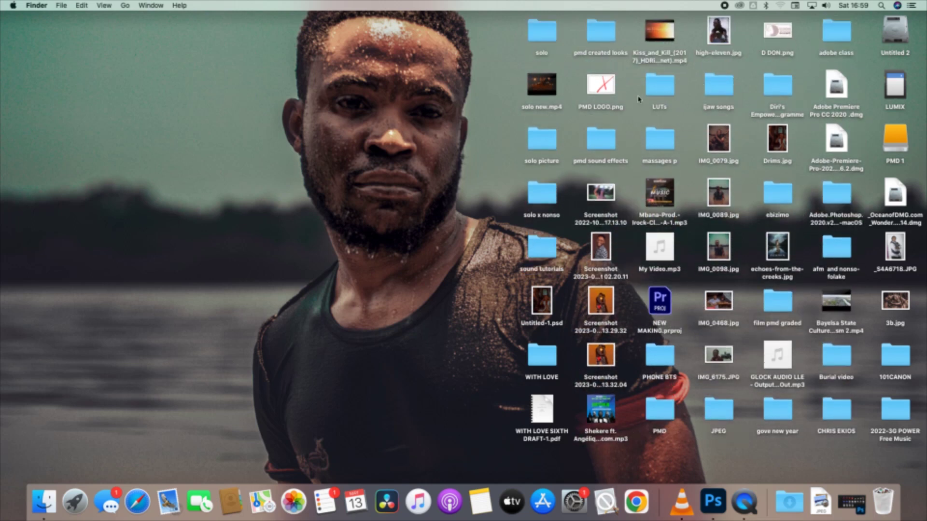
click(832, 31)
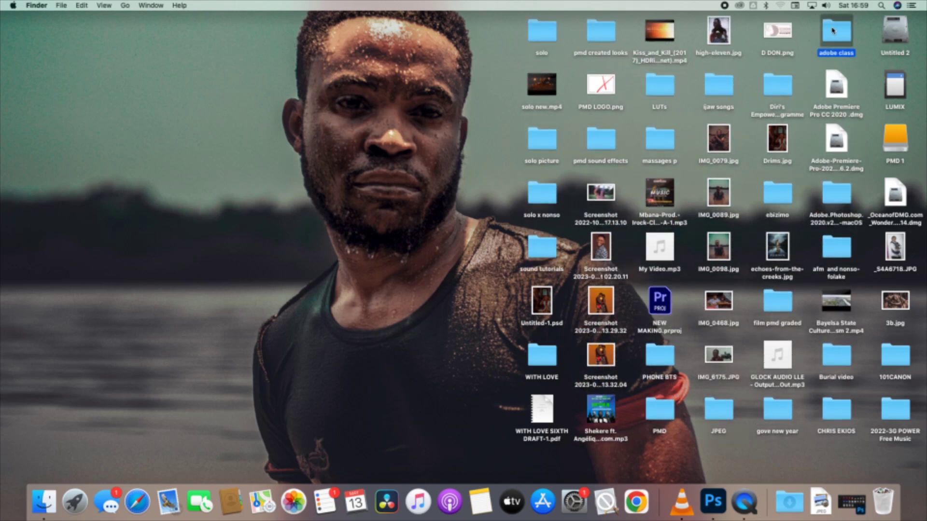
Open adobe class and the LUMIX card's DCIM > 102_PANA folder side by side
double_click(840, 33)
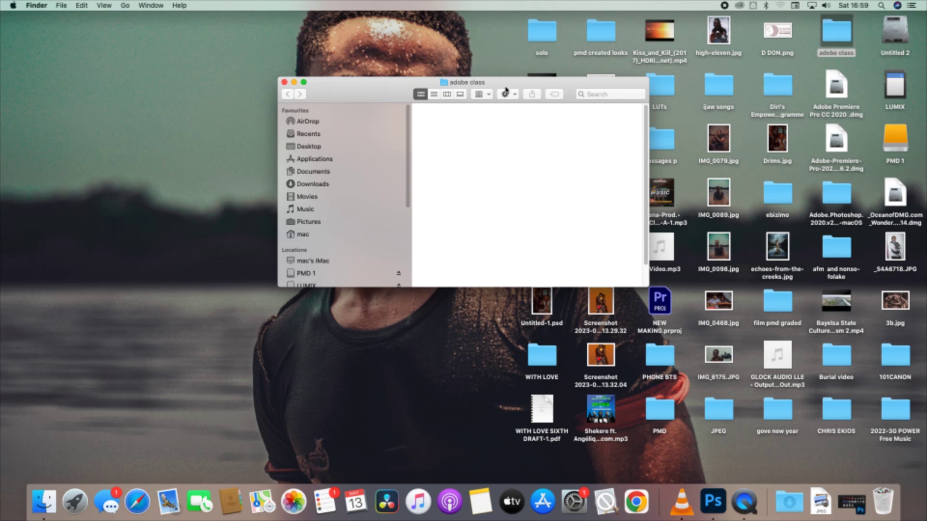
drag(506, 89, 305, 108)
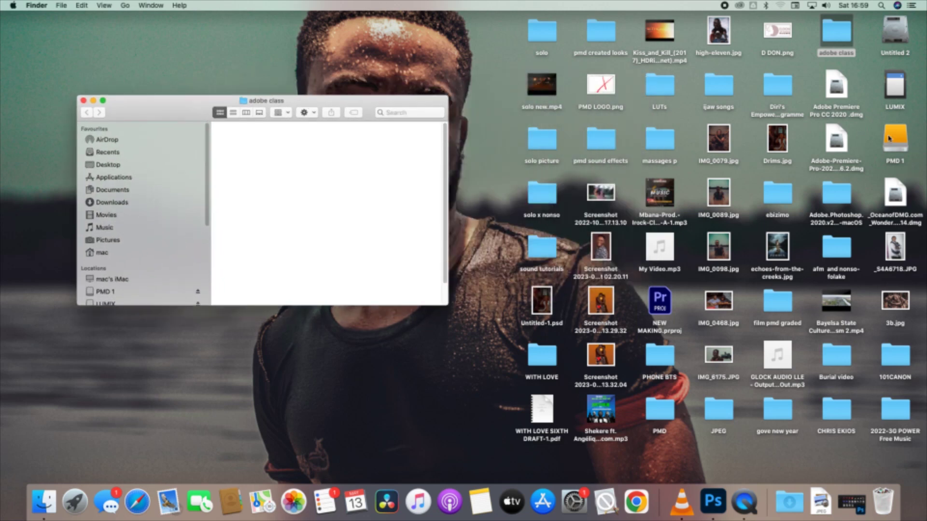
double_click(893, 89)
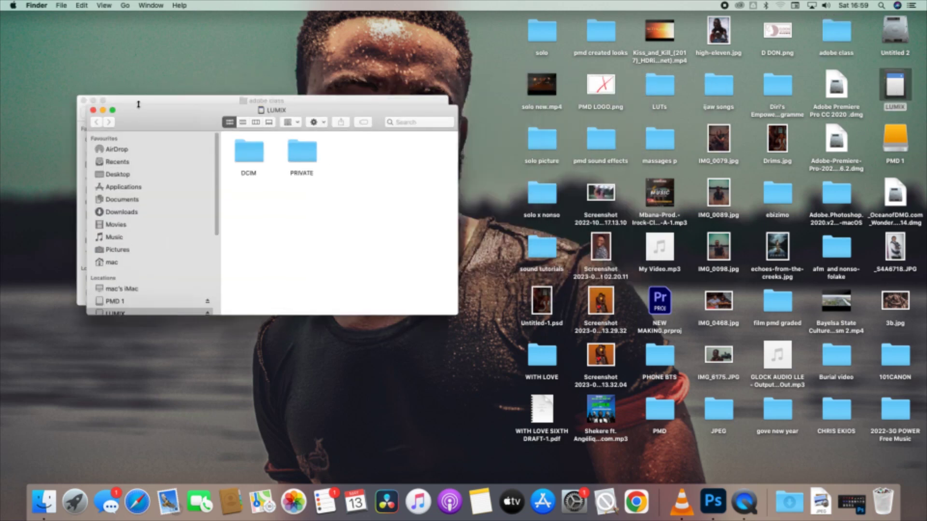
drag(153, 115, 572, 144)
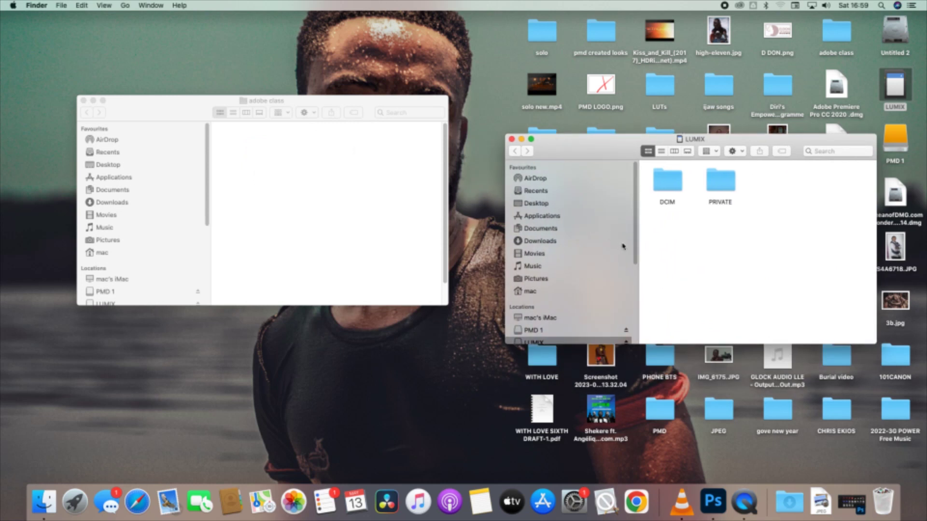
double_click(664, 191)
double_click(669, 185)
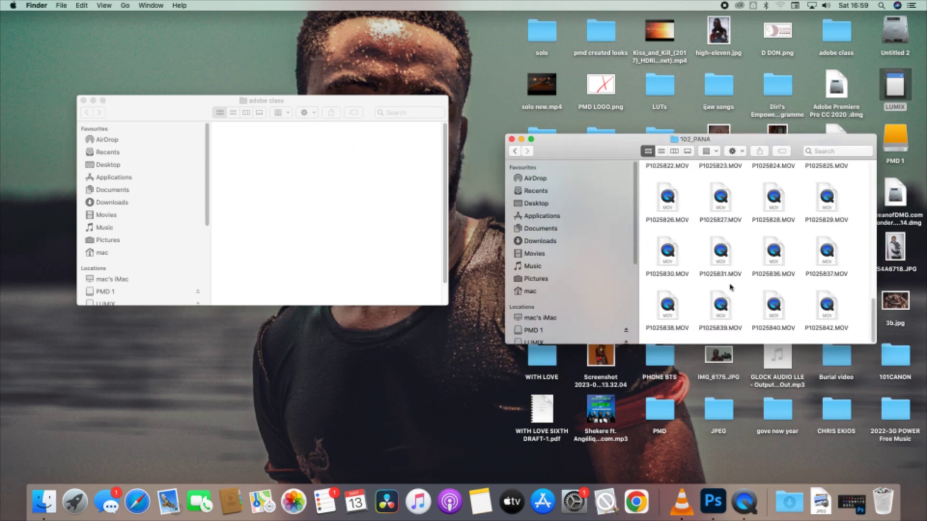
Copy P1025842.MOV into adobe class and close the 102_PANA window
drag(850, 303, 780, 316)
drag(856, 307, 710, 326)
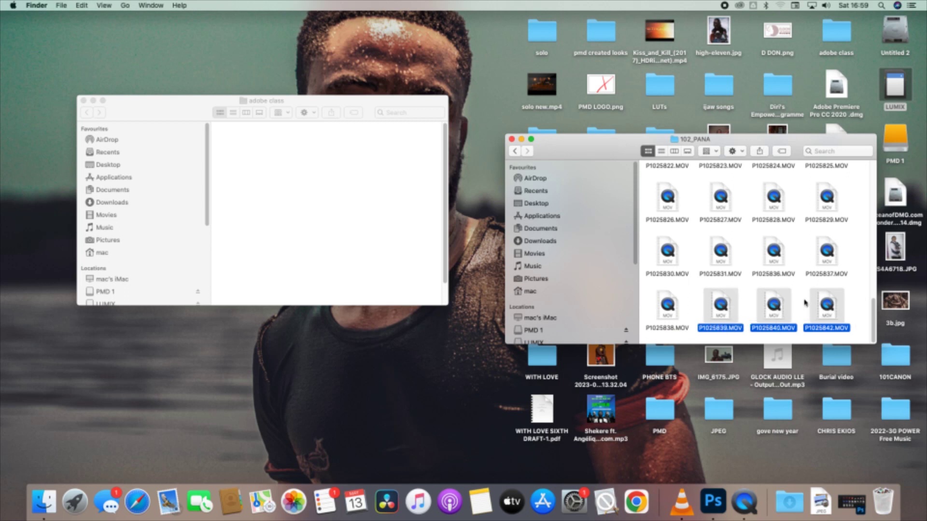
click(823, 305)
drag(823, 305, 299, 160)
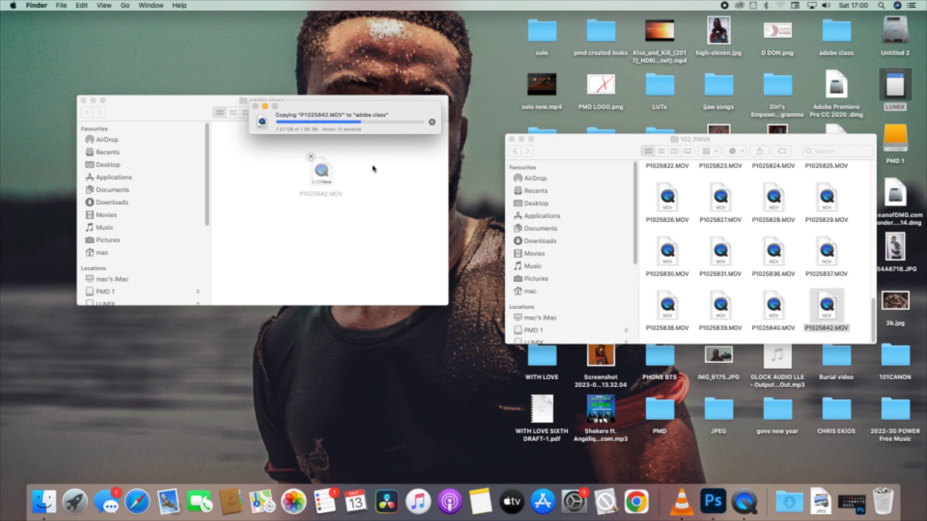
click(512, 139)
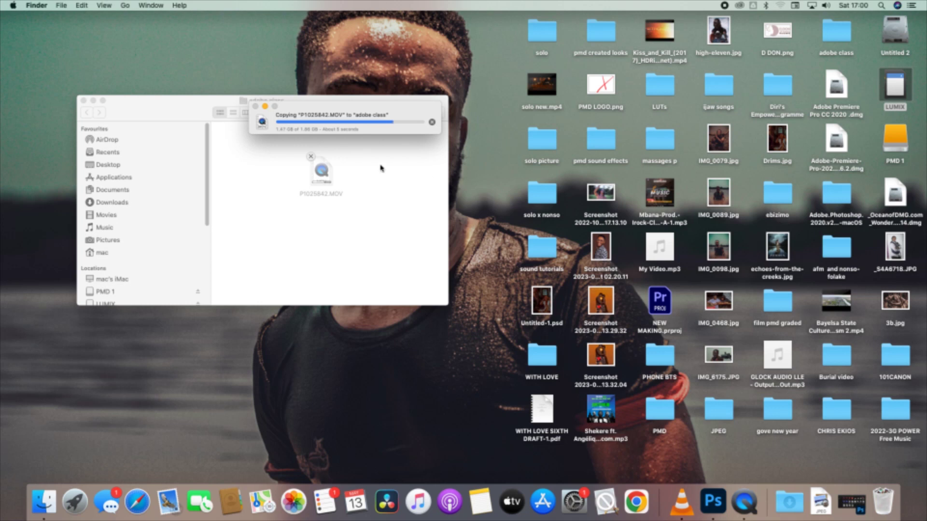
click(314, 231)
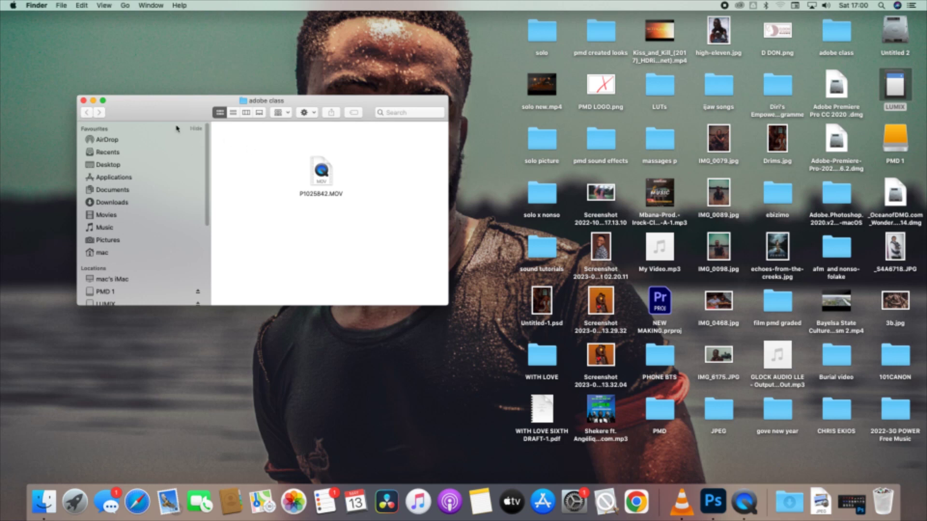
Check that adobe class holds the copied clip, then launch Adobe Premiere Pro 2022 from Launchpad
click(83, 100)
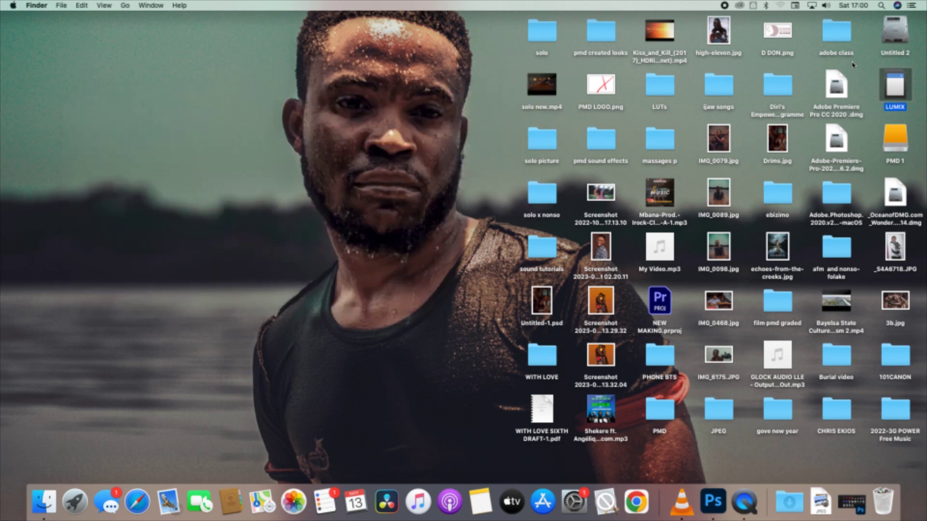
click(839, 29)
double_click(839, 29)
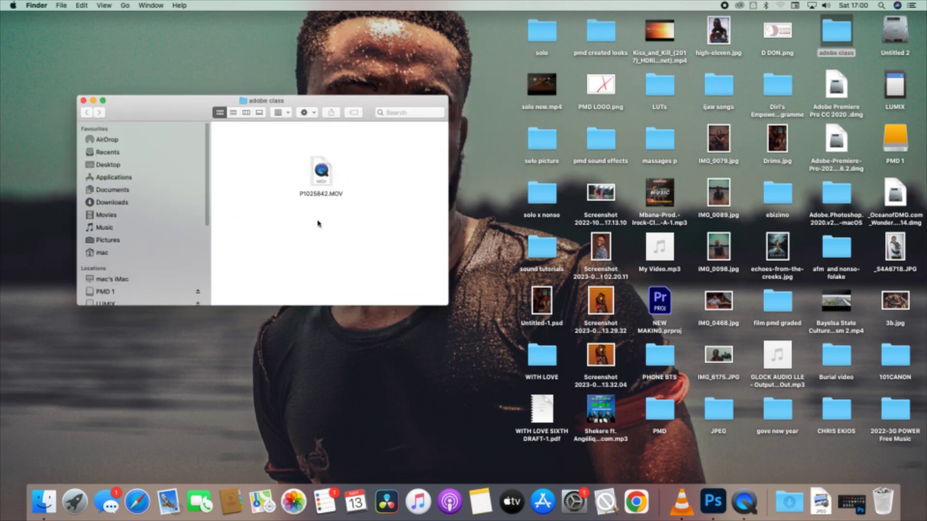
click(83, 100)
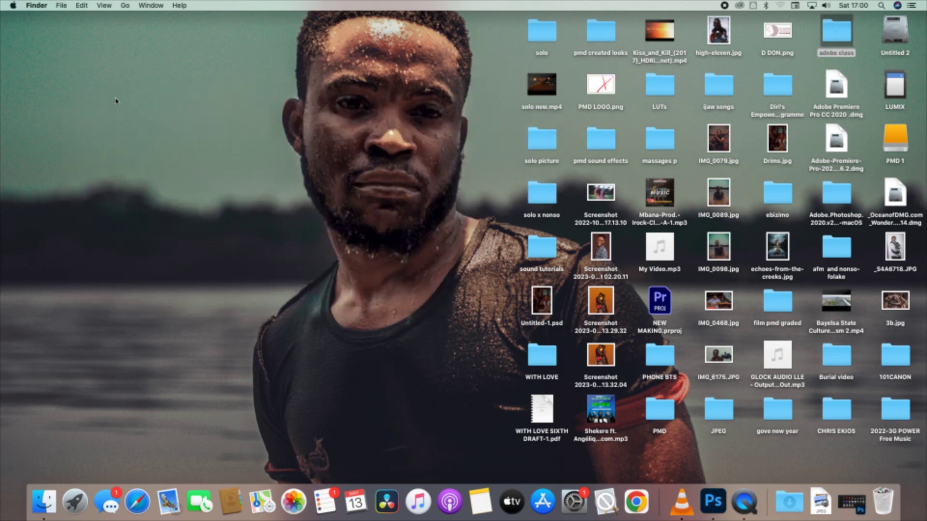
click(75, 502)
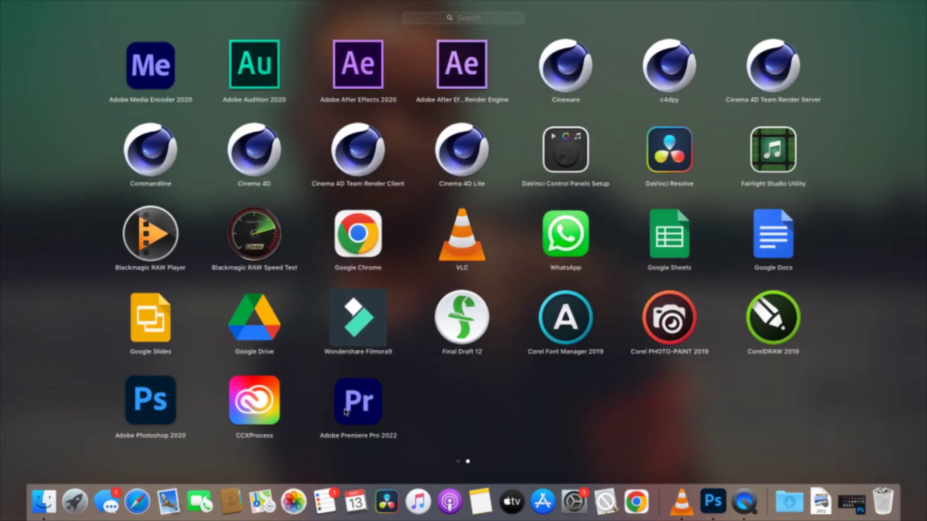
click(355, 406)
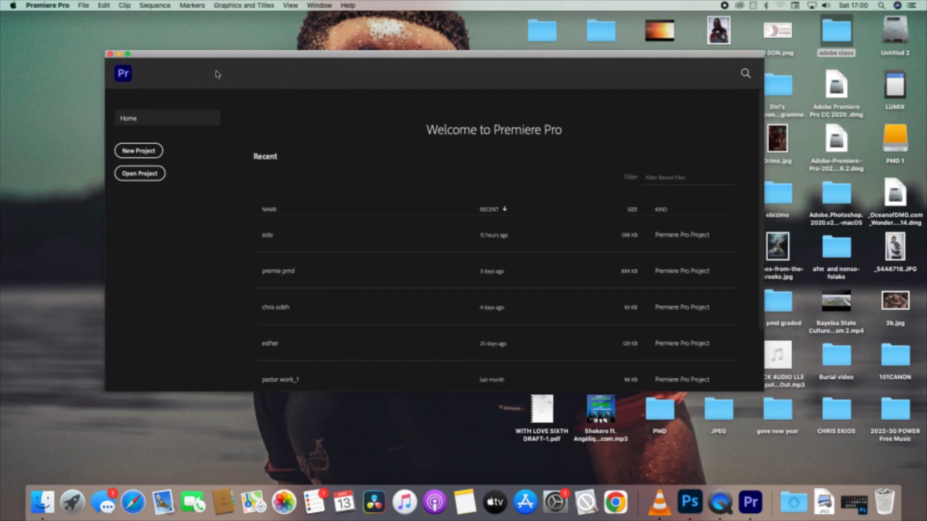
Start a new project and rename it from Untitled to 'adobe class'
click(128, 55)
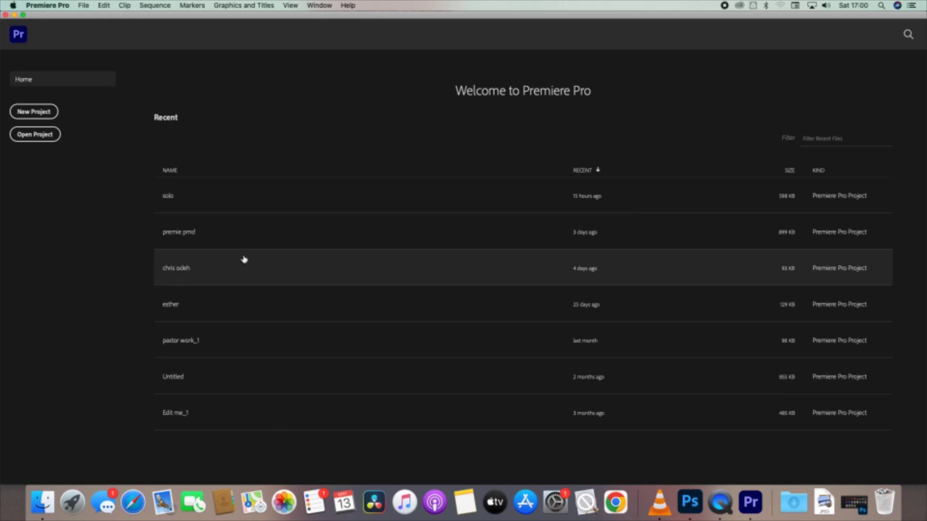
click(41, 112)
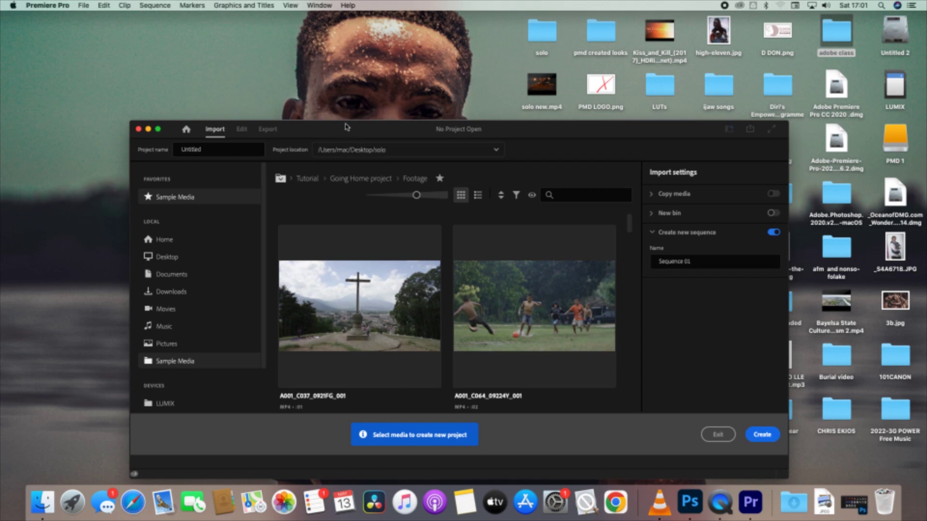
drag(362, 134, 365, 103)
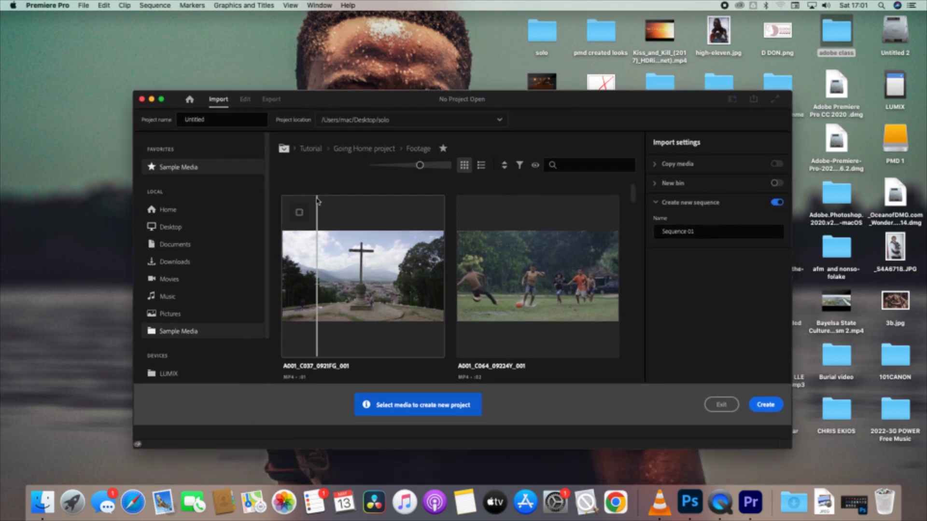
drag(336, 100, 360, 95)
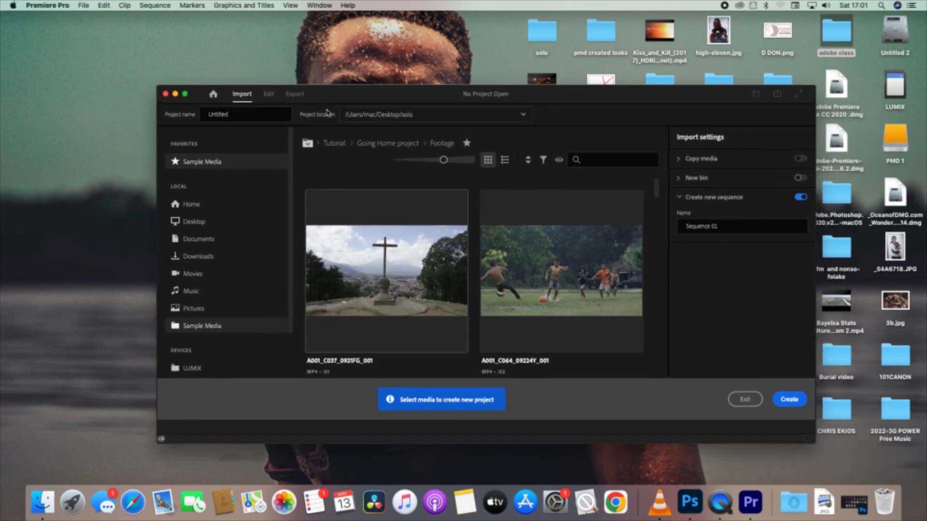
click(246, 113)
drag(244, 117, 208, 118)
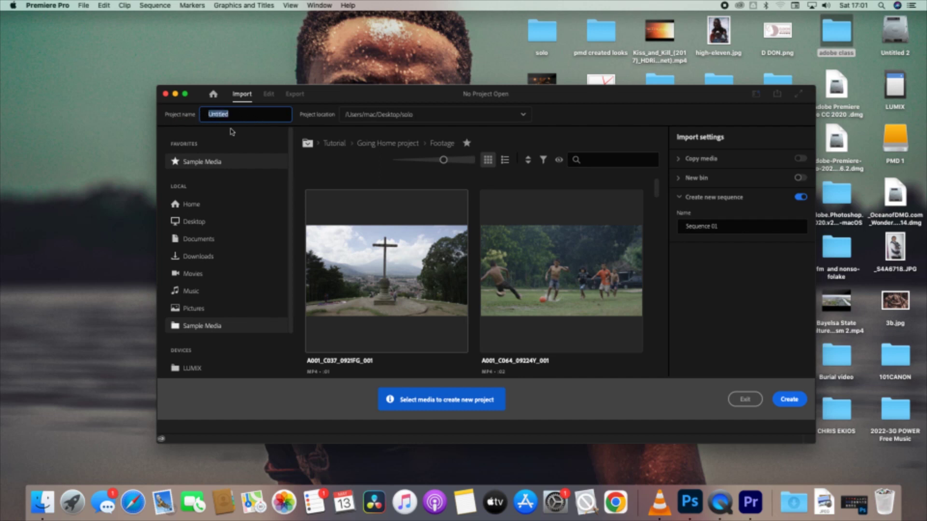
text(dobe class)
Set the project location to the adobe class folder on the Desktop
click(444, 116)
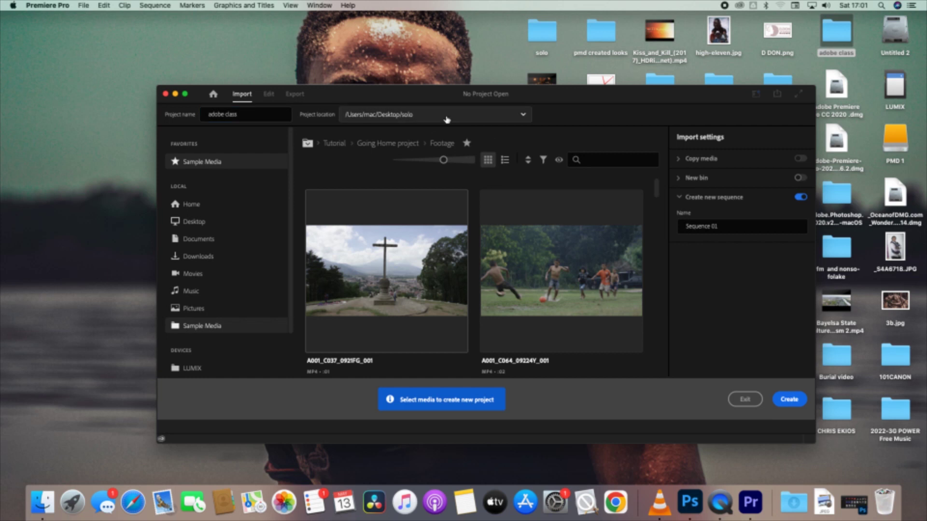
click(419, 212)
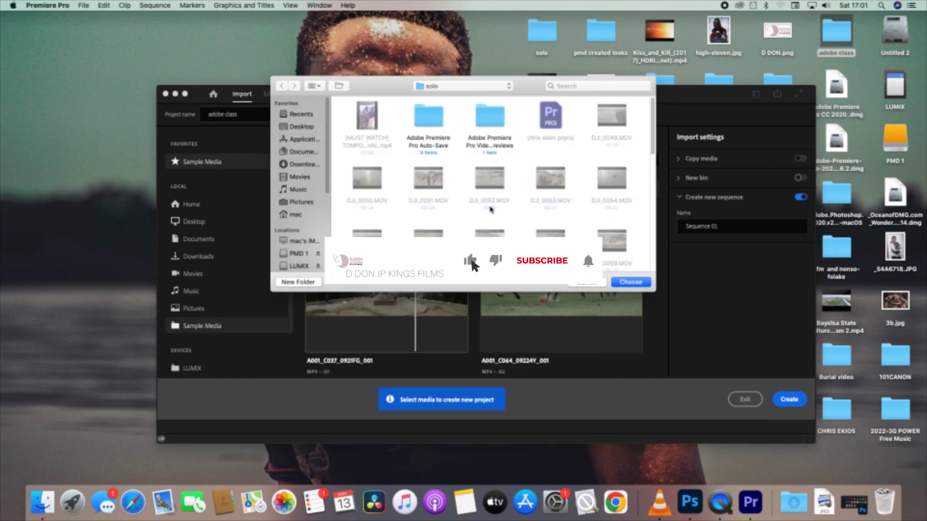
click(299, 126)
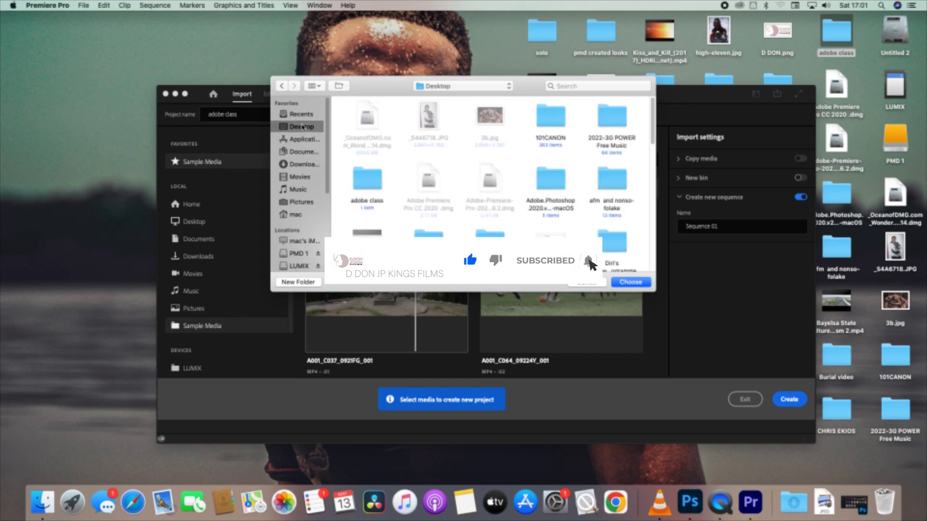
click(365, 186)
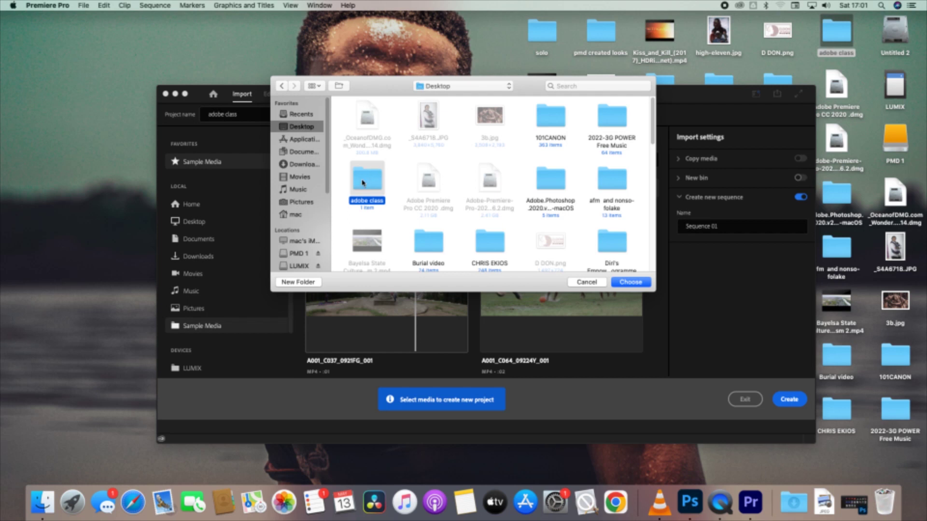
click(643, 283)
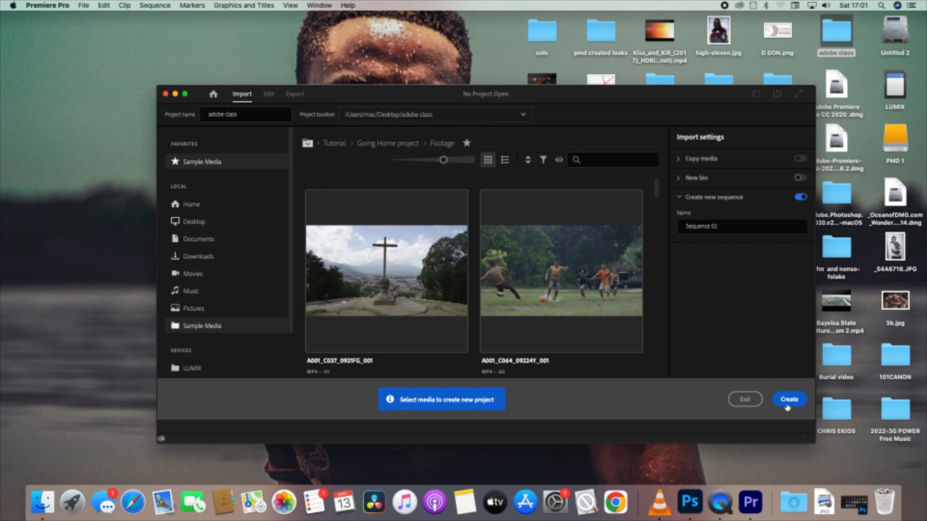
Create the project, make the window full screen, and switch to the Editing workspace
click(789, 399)
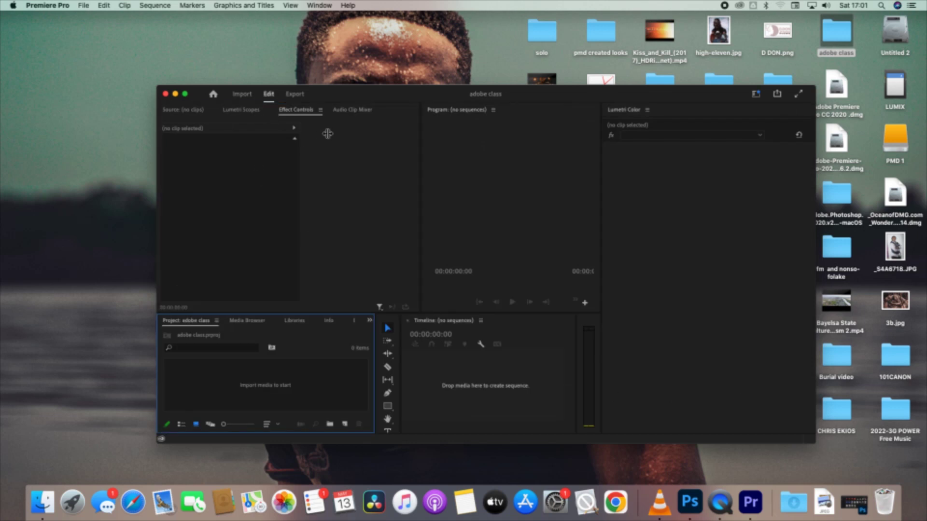
drag(379, 94, 313, 88)
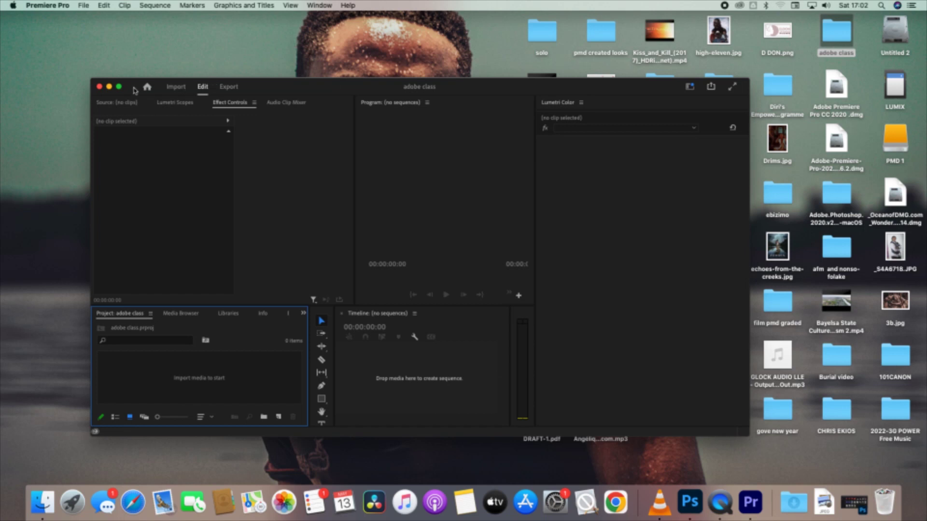
click(119, 87)
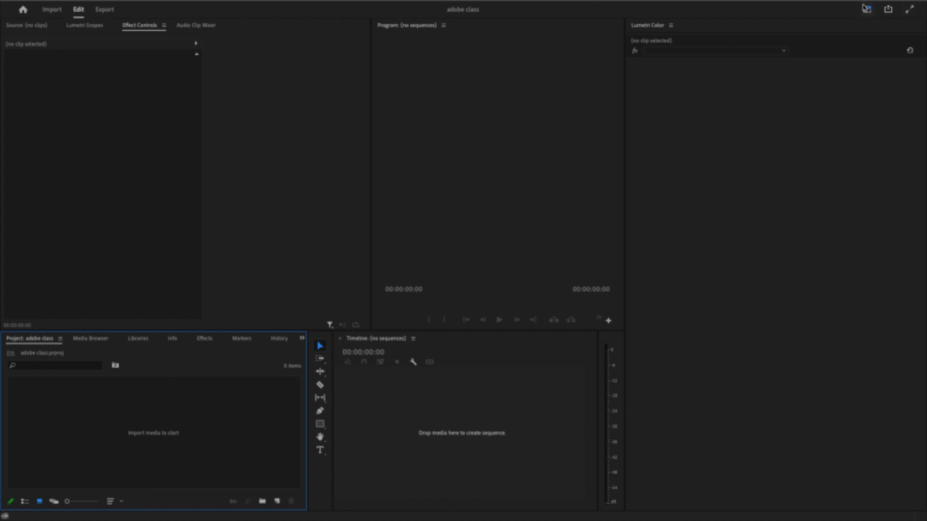
click(866, 9)
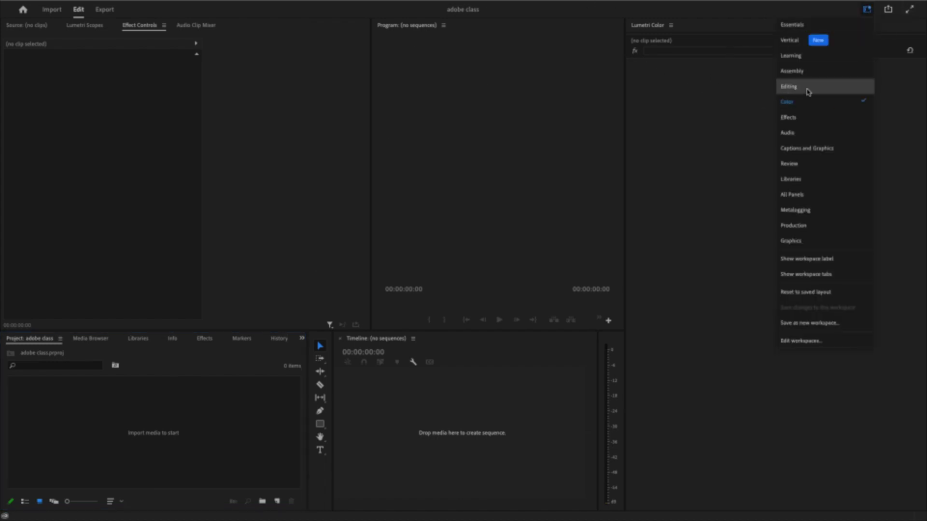
click(805, 92)
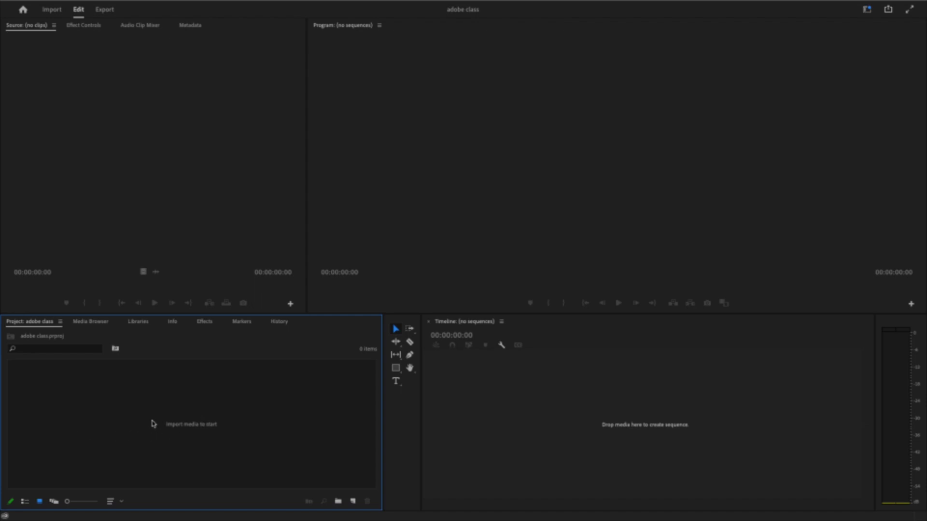
Import P1025842.MOV from Desktop > adobe class into the project bin
right_click(153, 422)
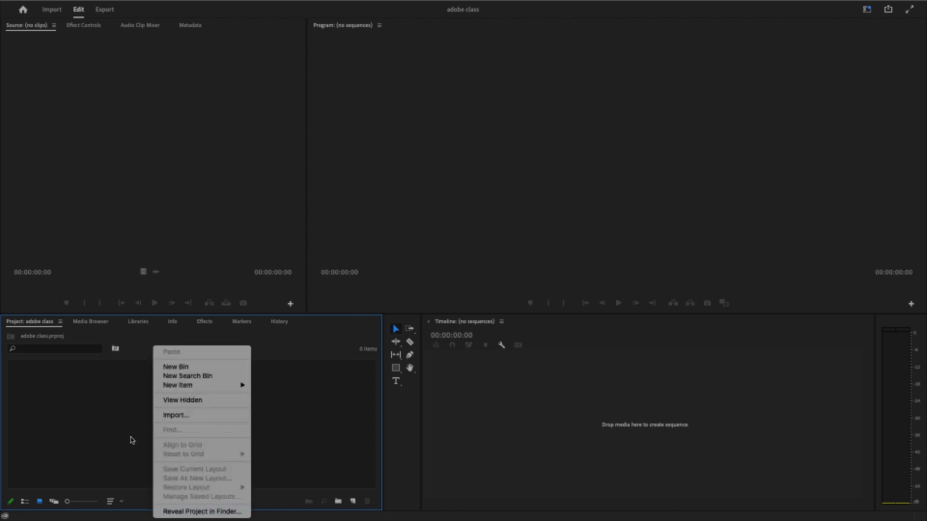
click(201, 417)
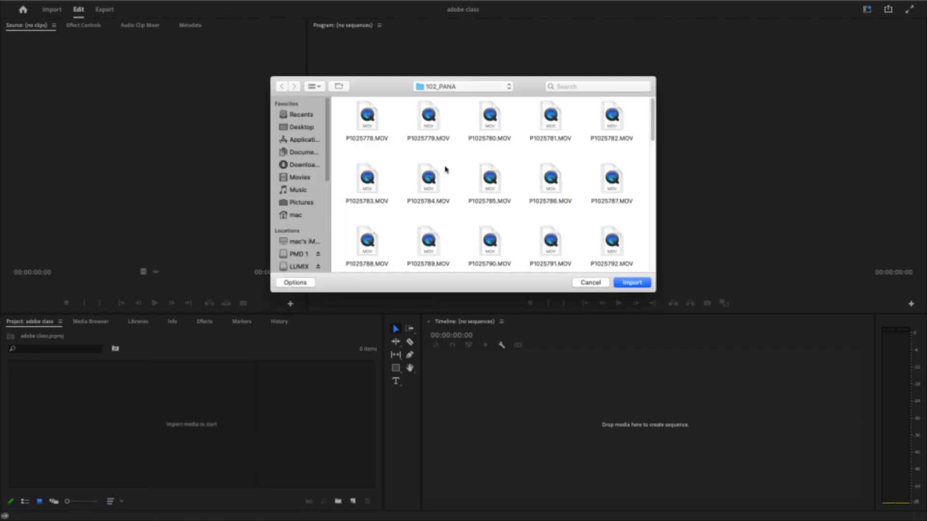
click(295, 128)
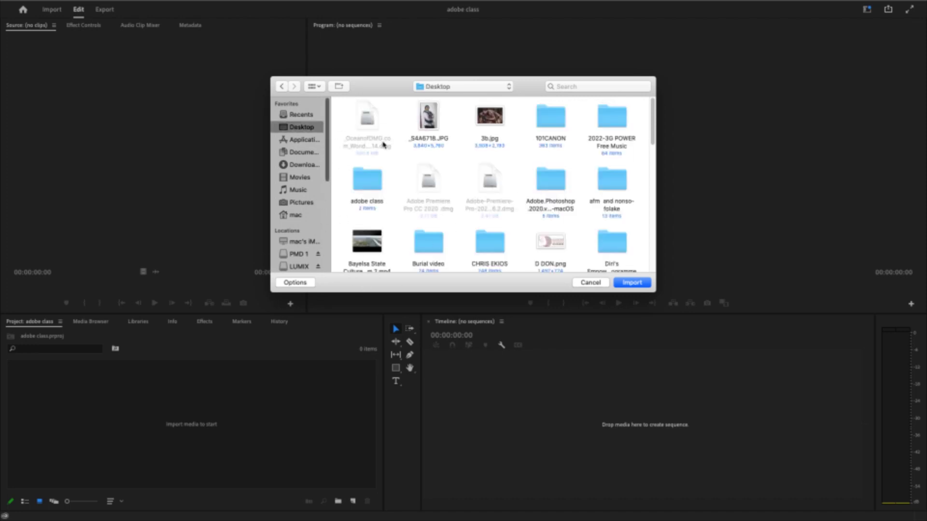
double_click(368, 192)
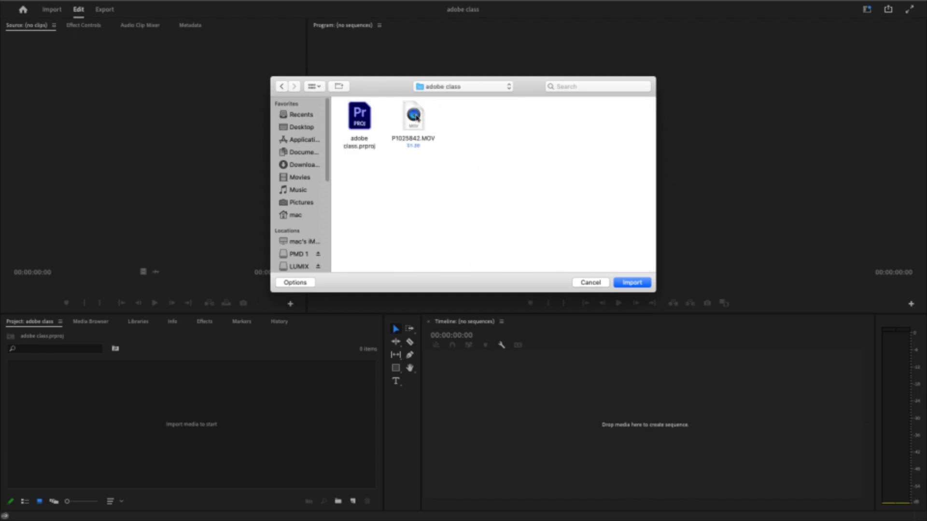
click(417, 118)
click(632, 283)
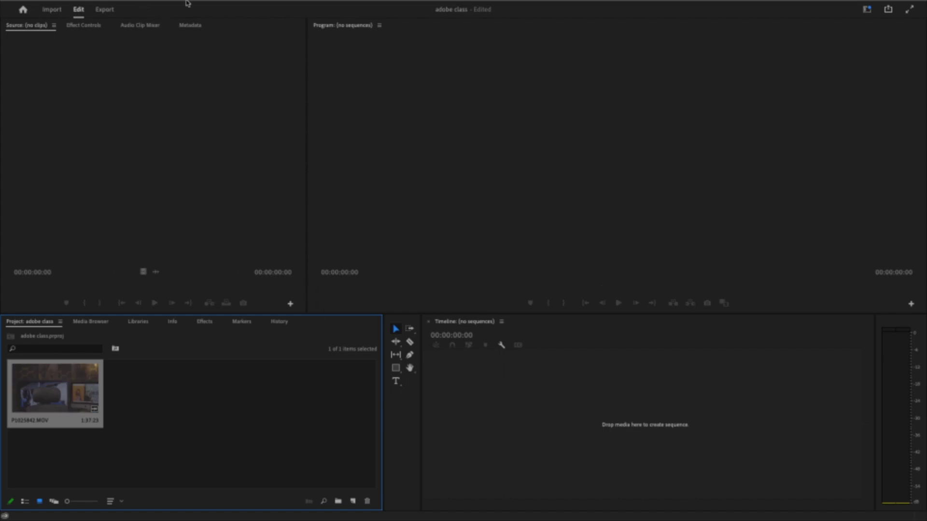
mouse_move(177, 3)
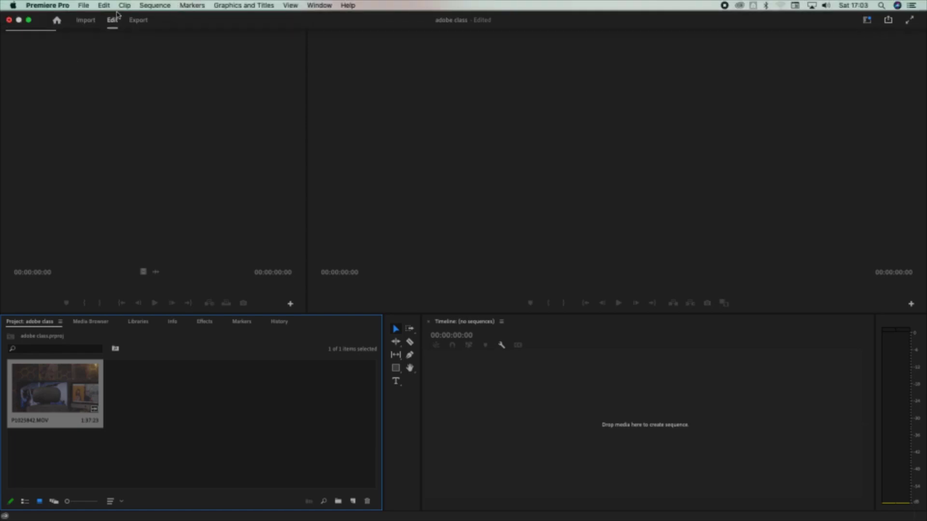
click(84, 6)
mouse_move(101, 19)
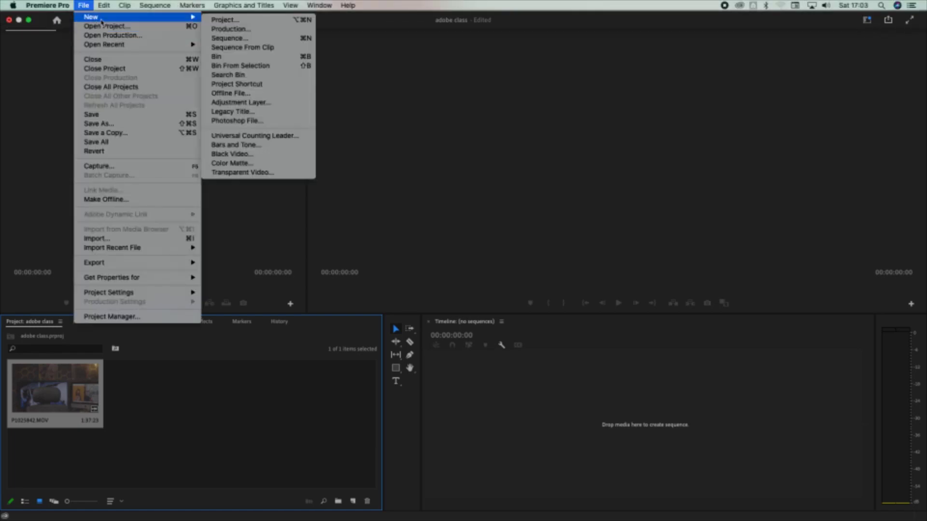
click(242, 38)
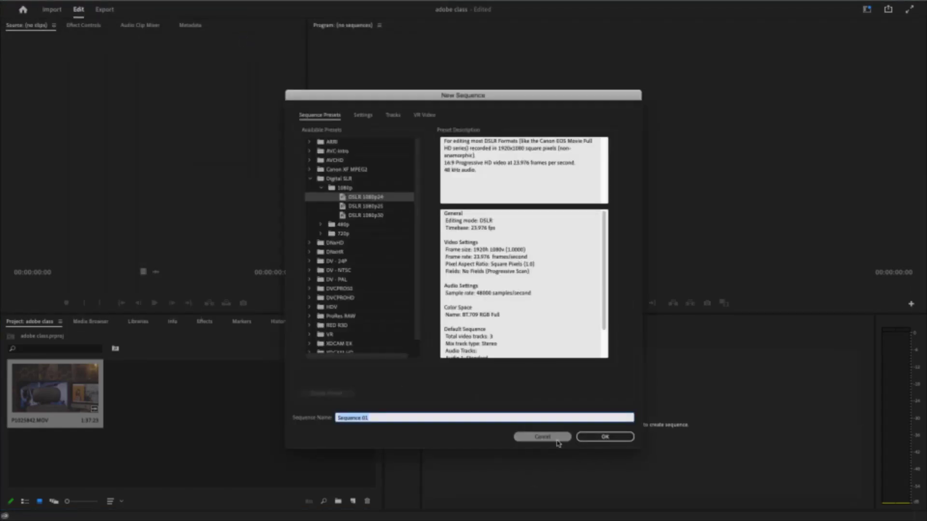
click(558, 441)
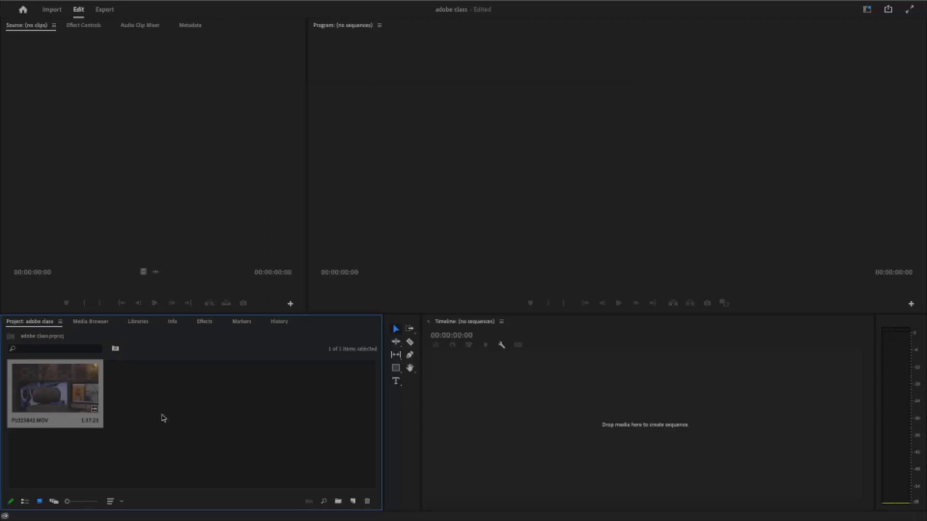
Drop P1025842.MOV onto the timeline as a new sequence and scrub to about 33 seconds
drag(138, 404, 538, 426)
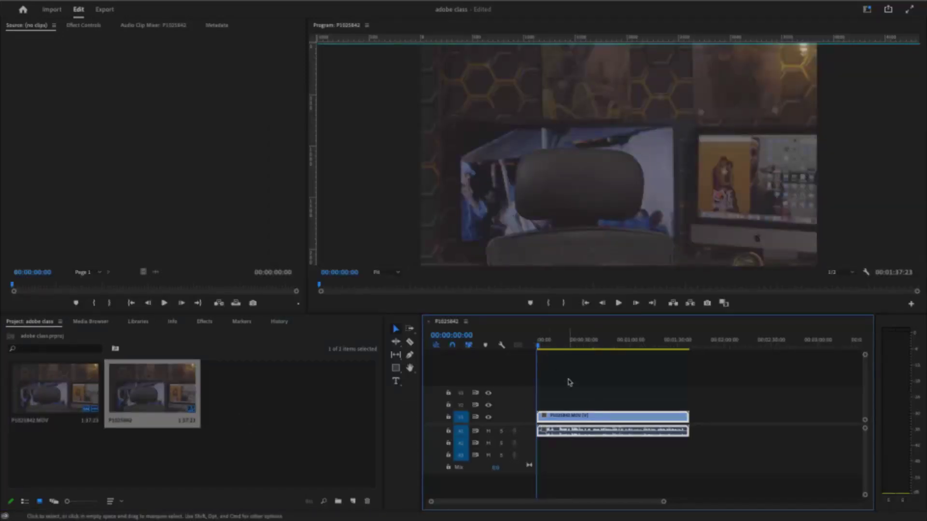
drag(539, 346, 584, 348)
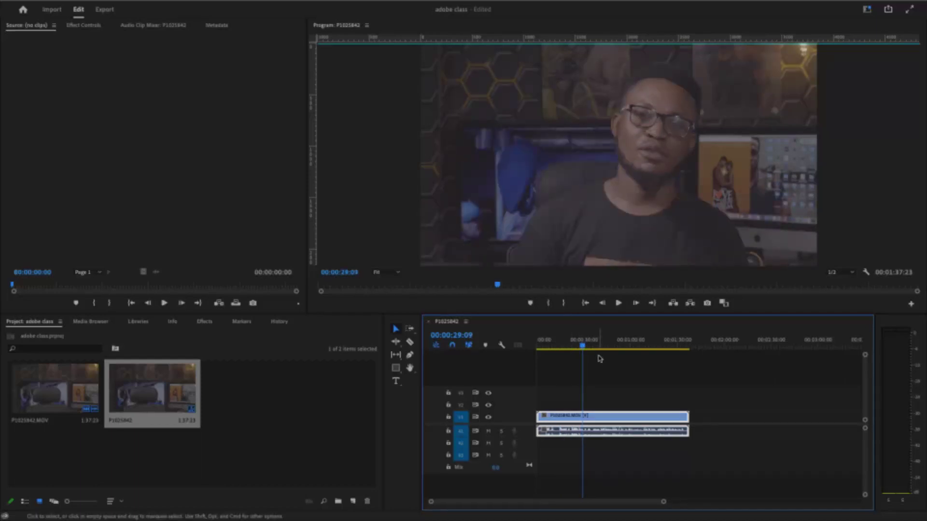
drag(573, 344, 540, 351)
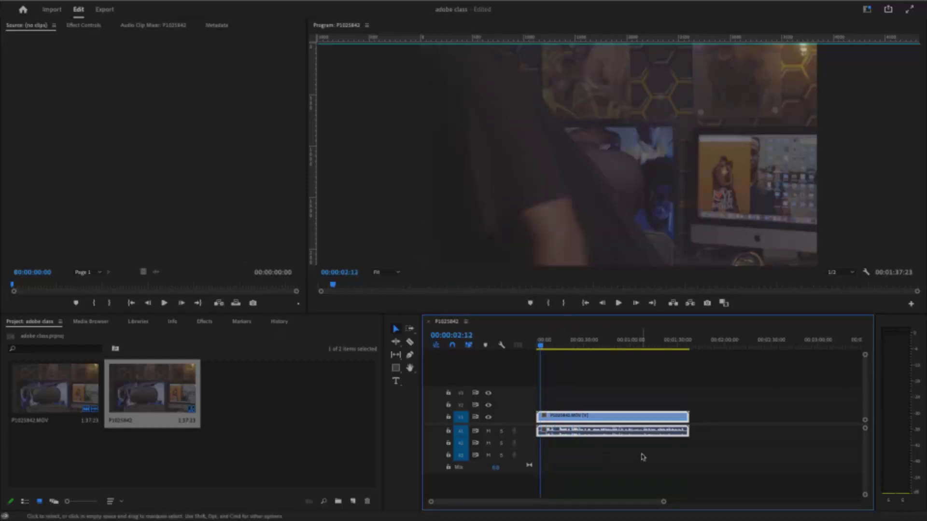
click(574, 347)
drag(574, 348, 666, 348)
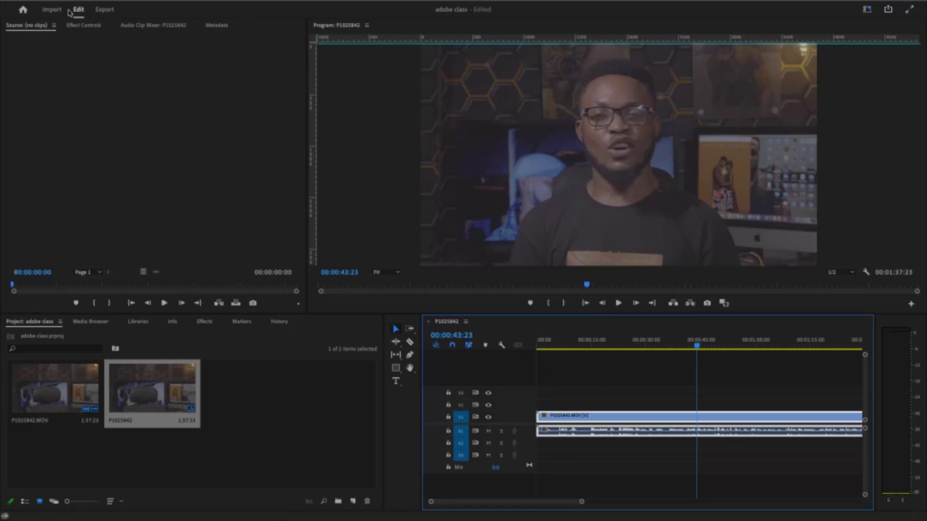
mouse_move(71, 2)
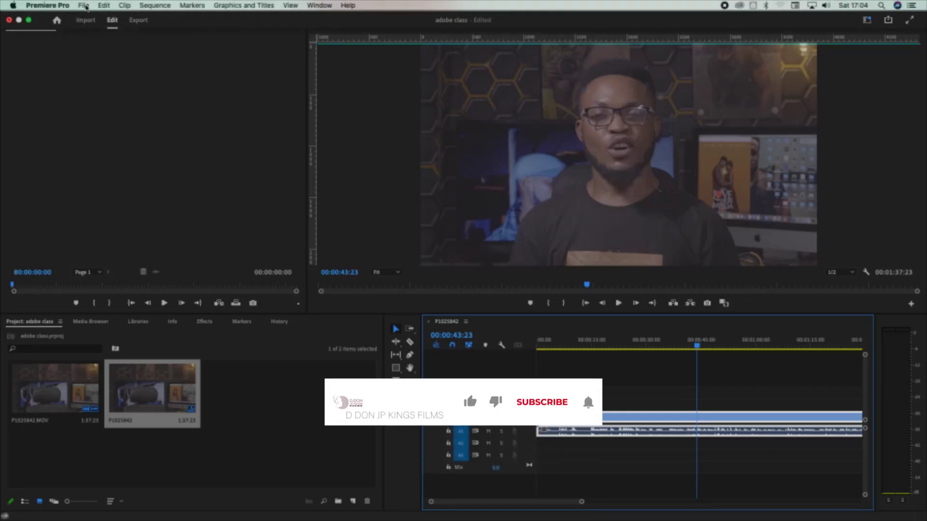